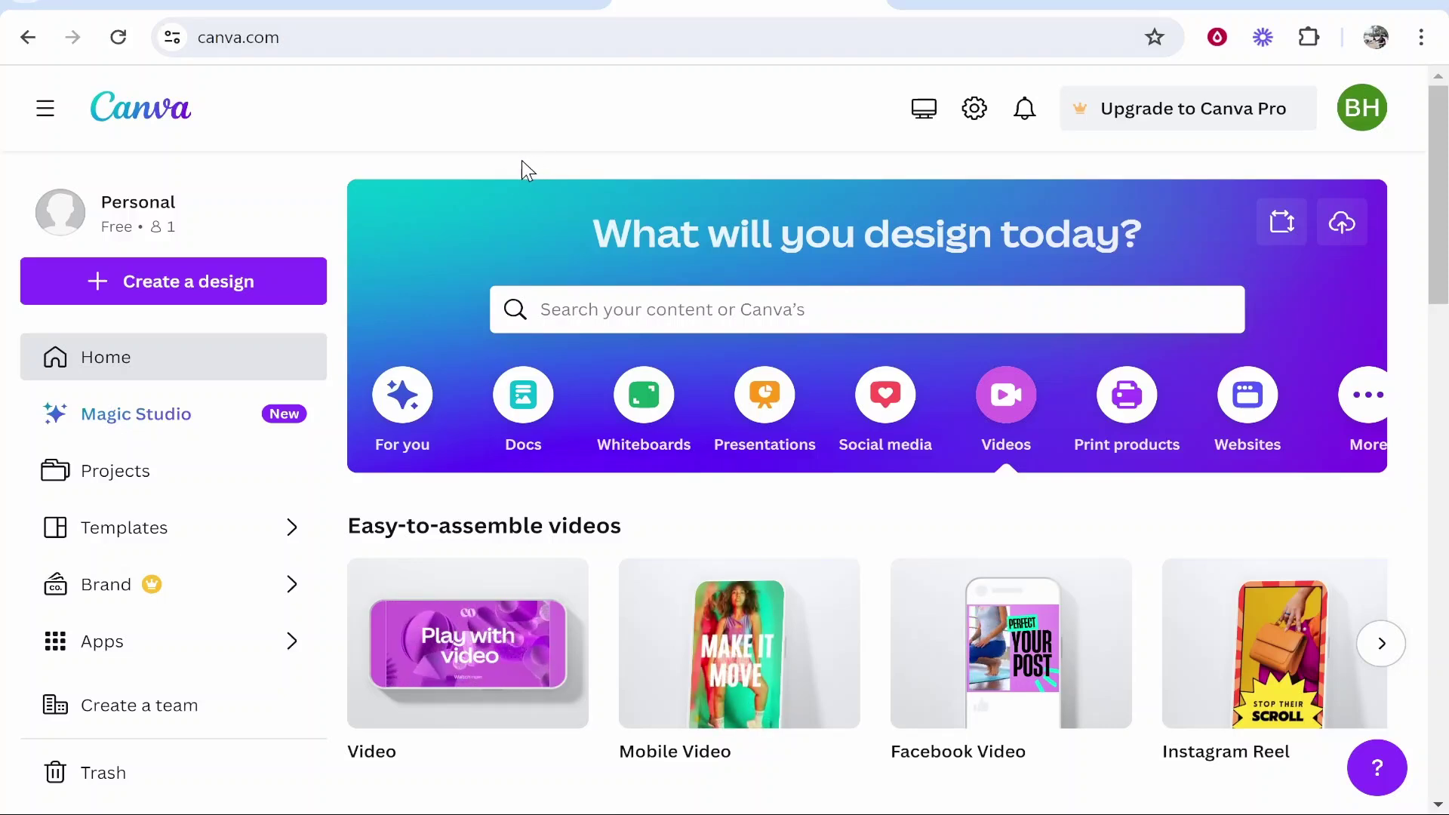
Create a blank video design and show the uploaded media library beside it.
left_click(454, 670)
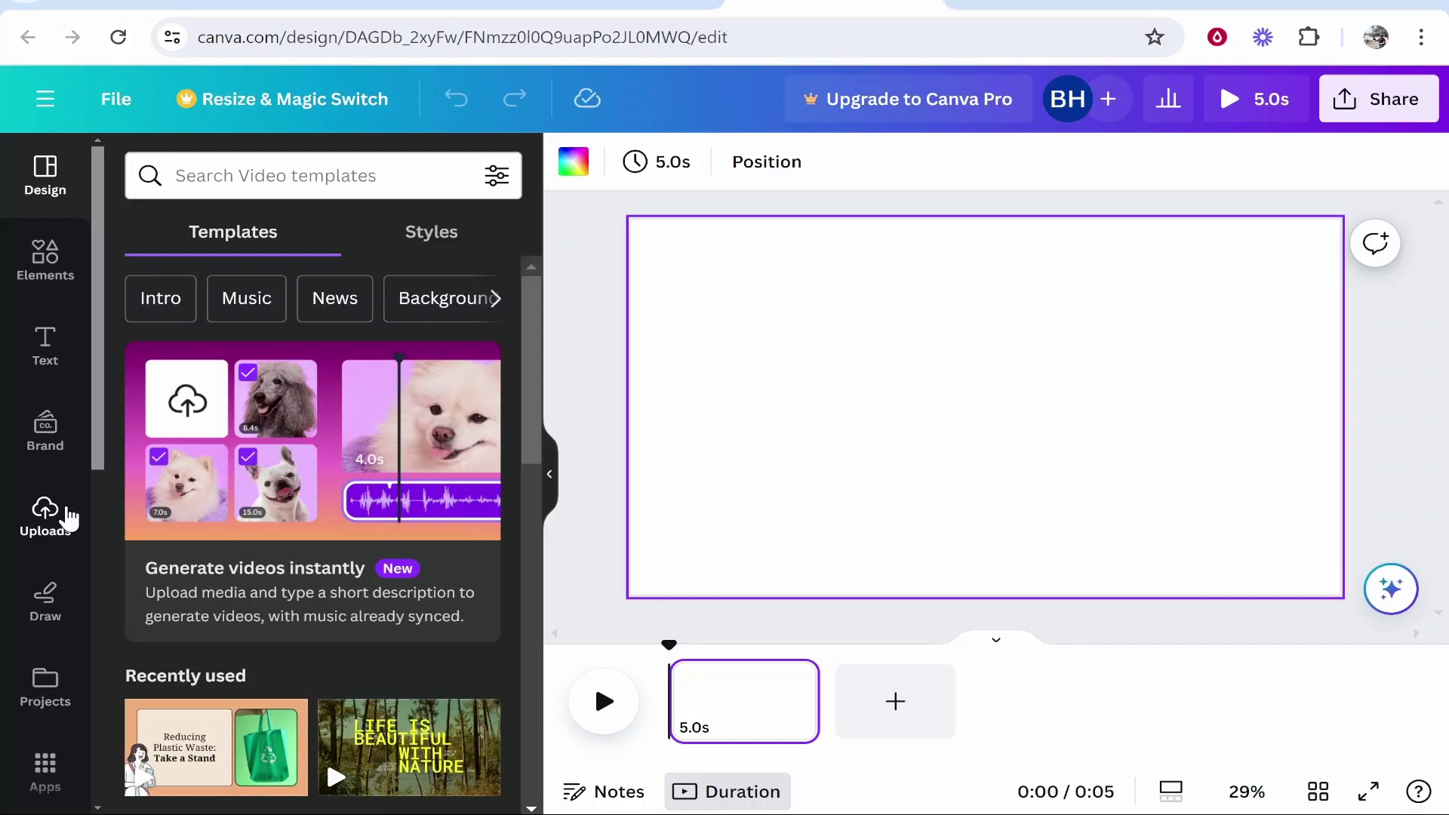
left_click(46, 523)
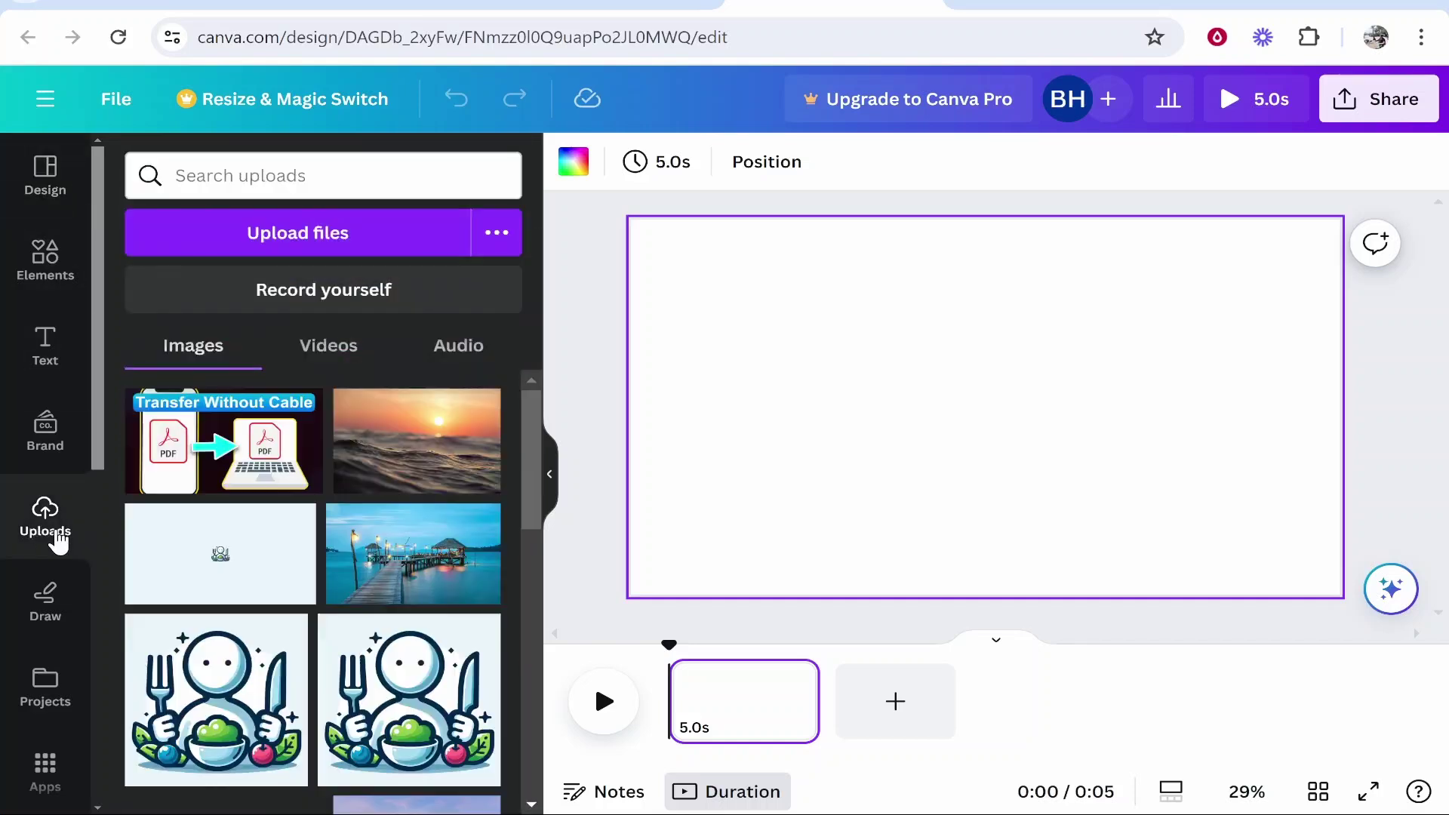
Upload the 'How to record and add voiceover in Capcut' video from the Week 17 - Apr 2024 folder.
left_click(222, 234)
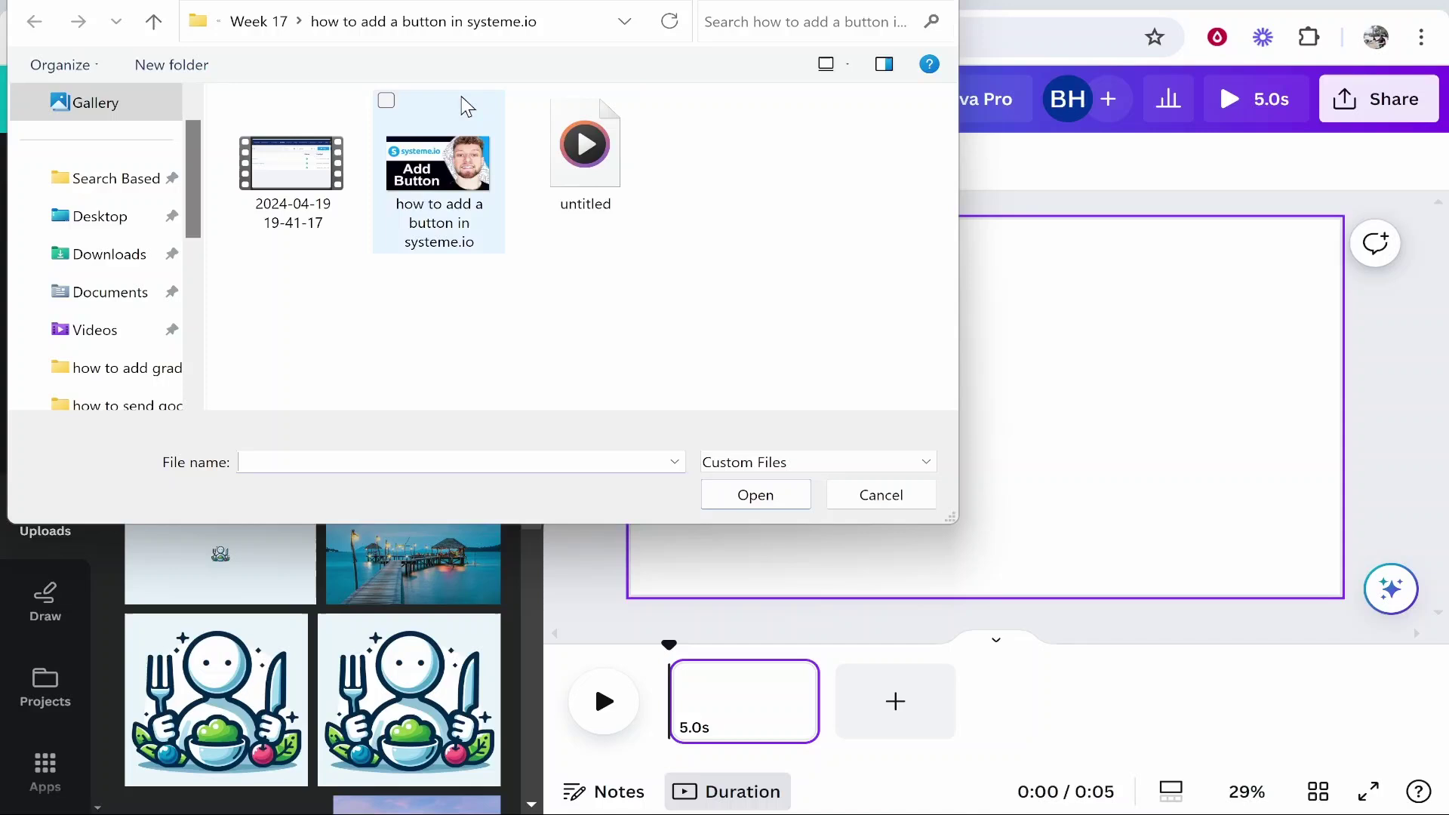
left_click(280, 23)
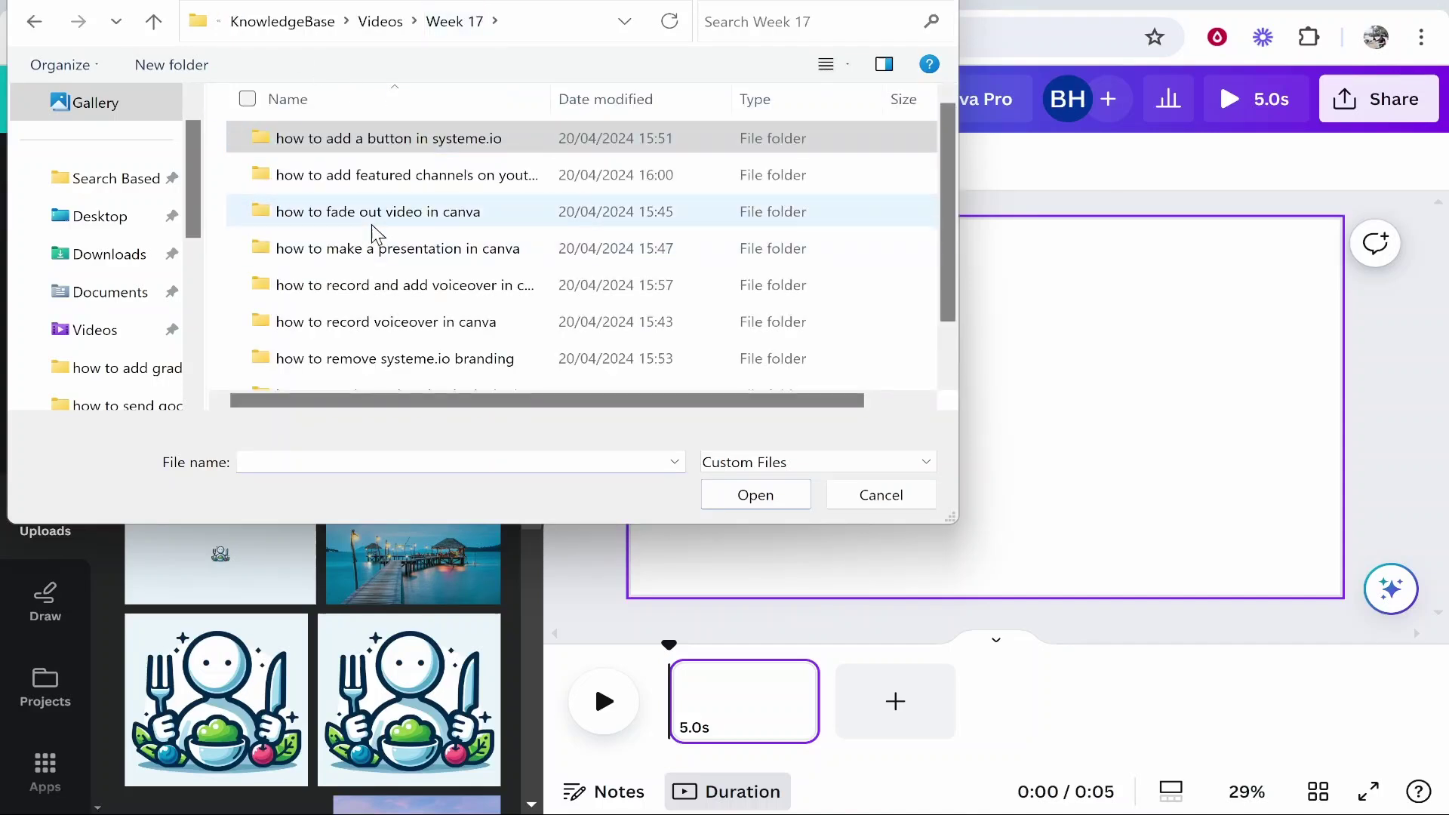
double_click(330, 209)
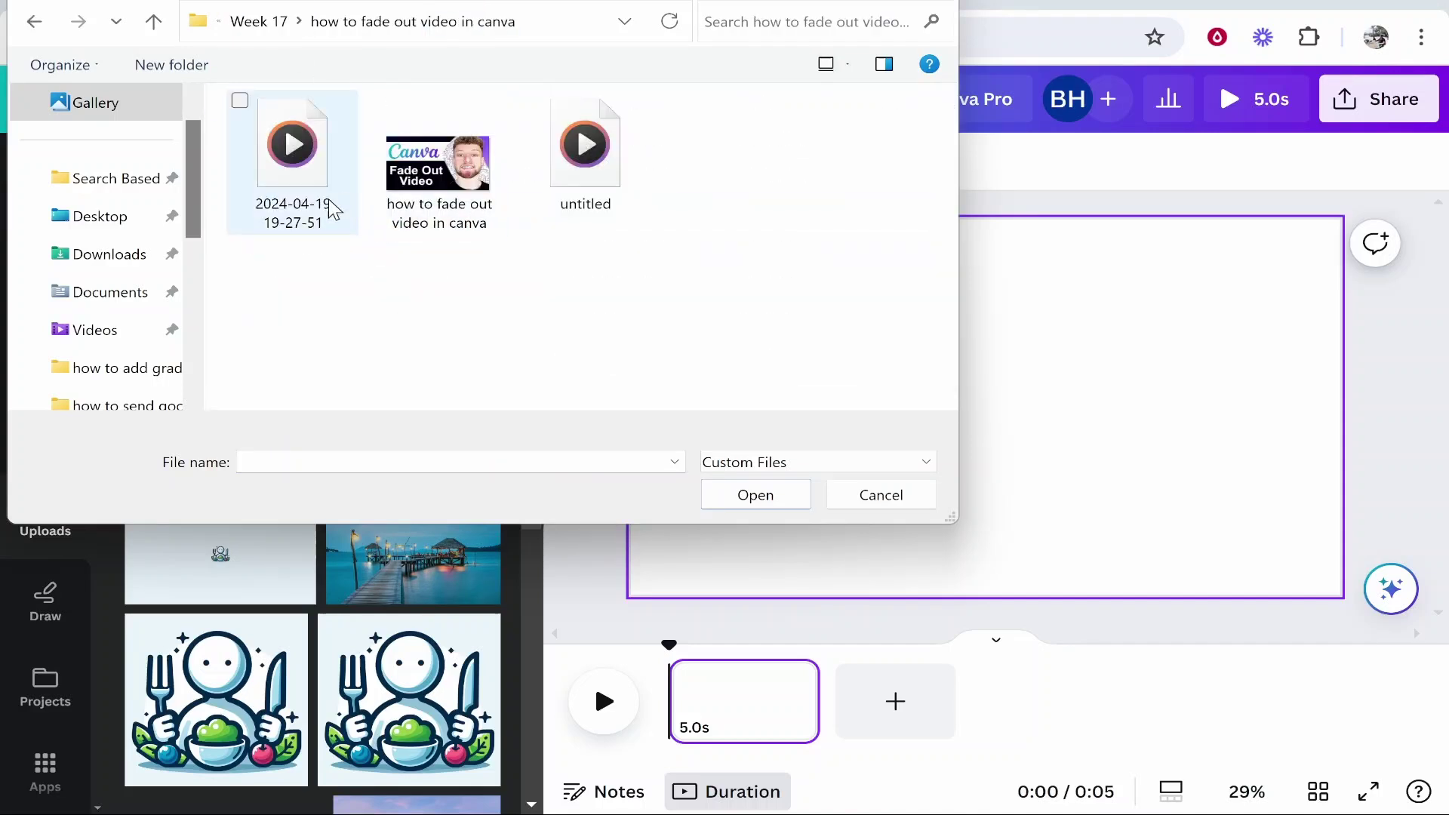
left_click(258, 22)
left_click(574, 223)
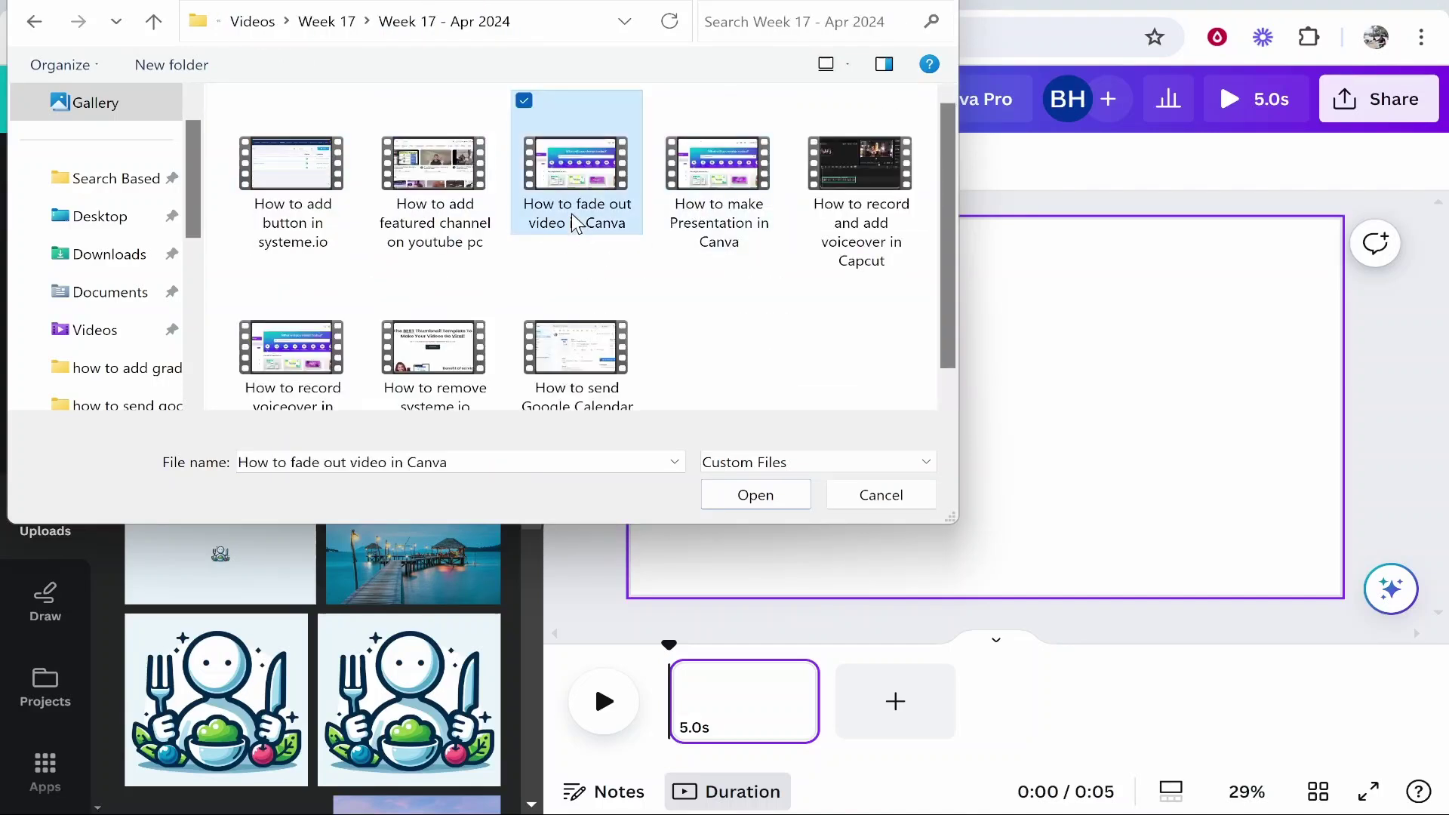
left_click(833, 195)
left_click(746, 491)
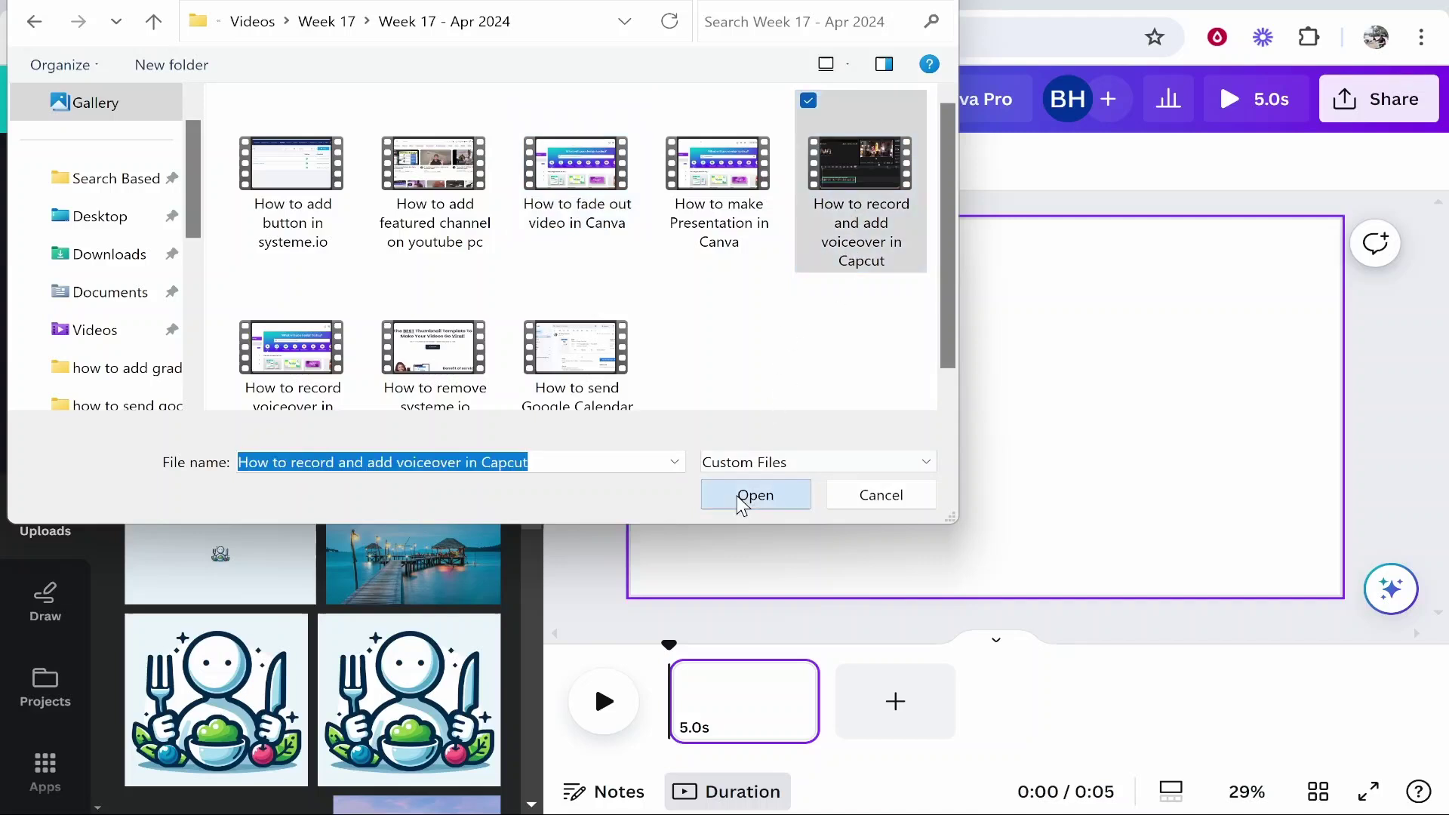
left_click(351, 351)
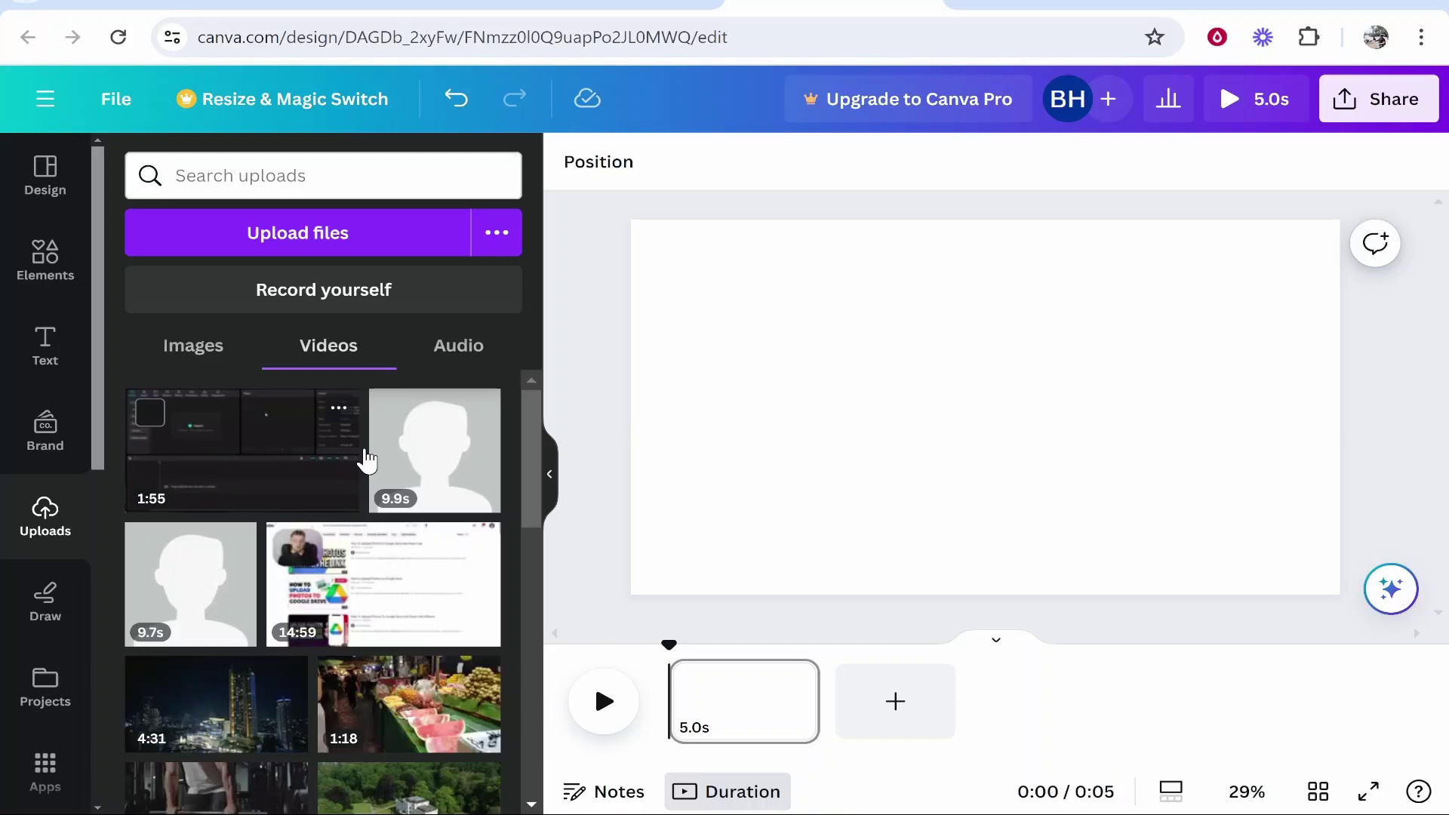
Place the 1:55 Capcut video on the page and stretch it to cover the whole page.
left_click_drag(365, 458, 867, 327)
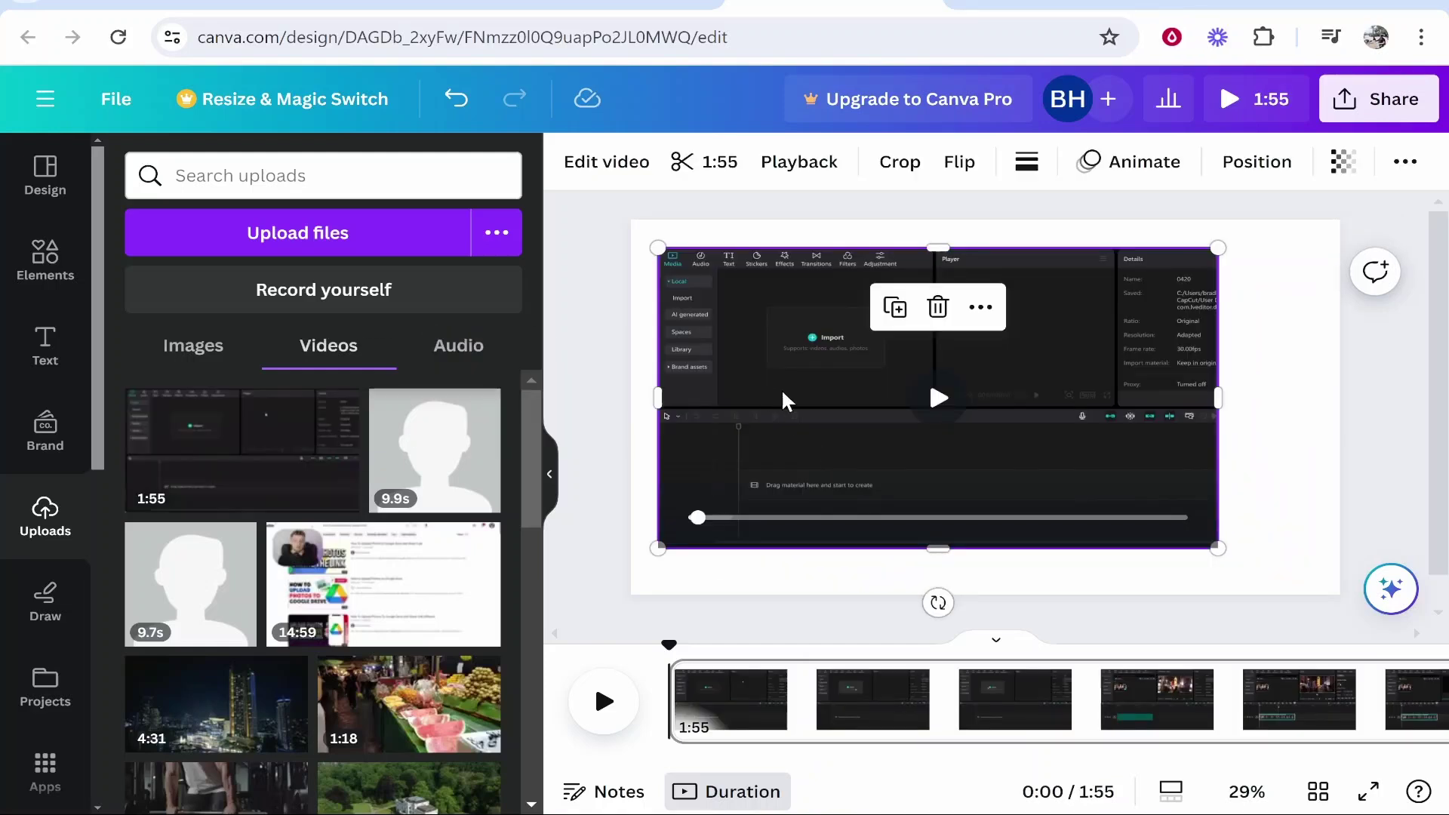
left_click_drag(792, 400, 765, 373)
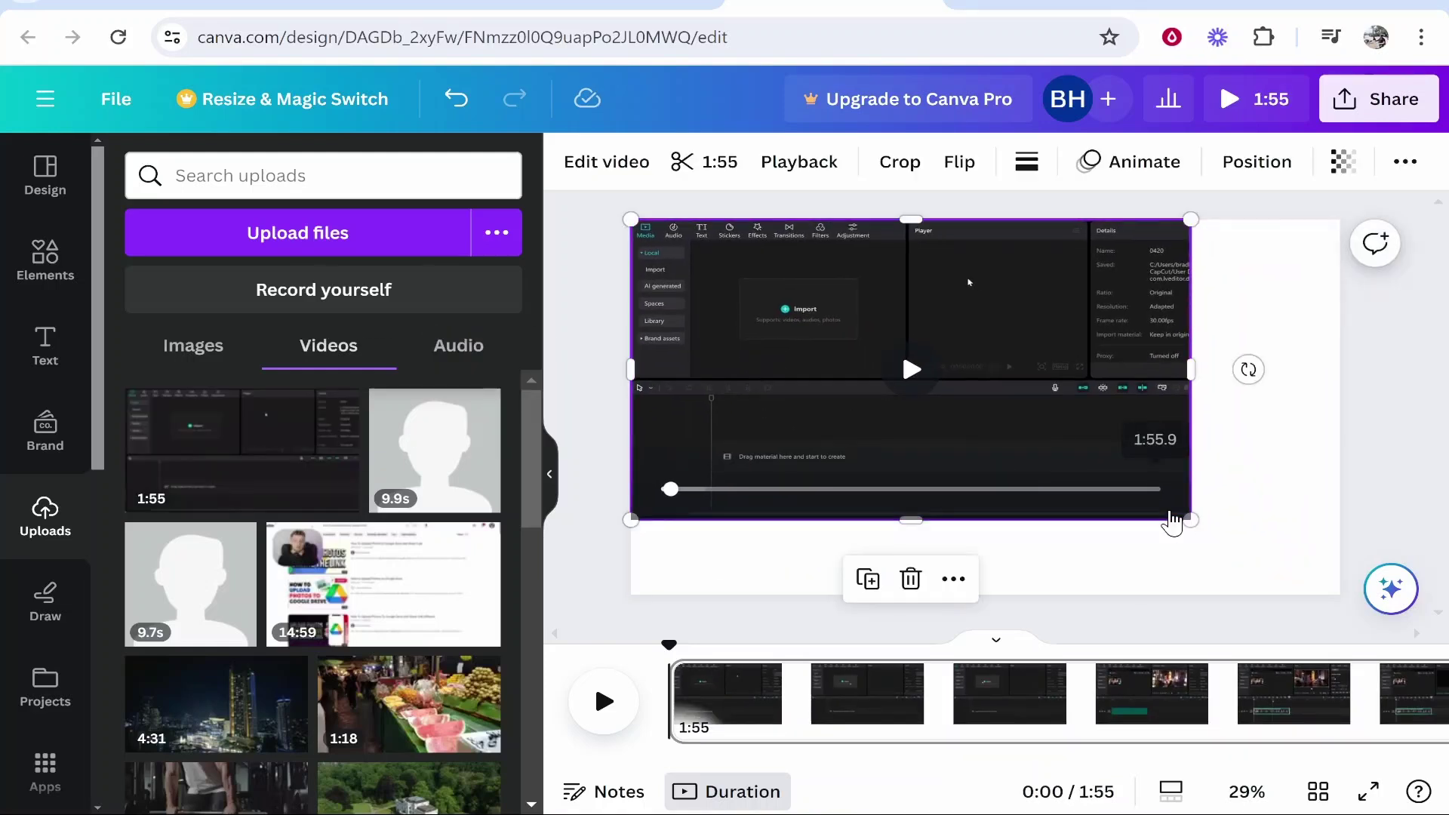
left_click_drag(1193, 528, 1347, 572)
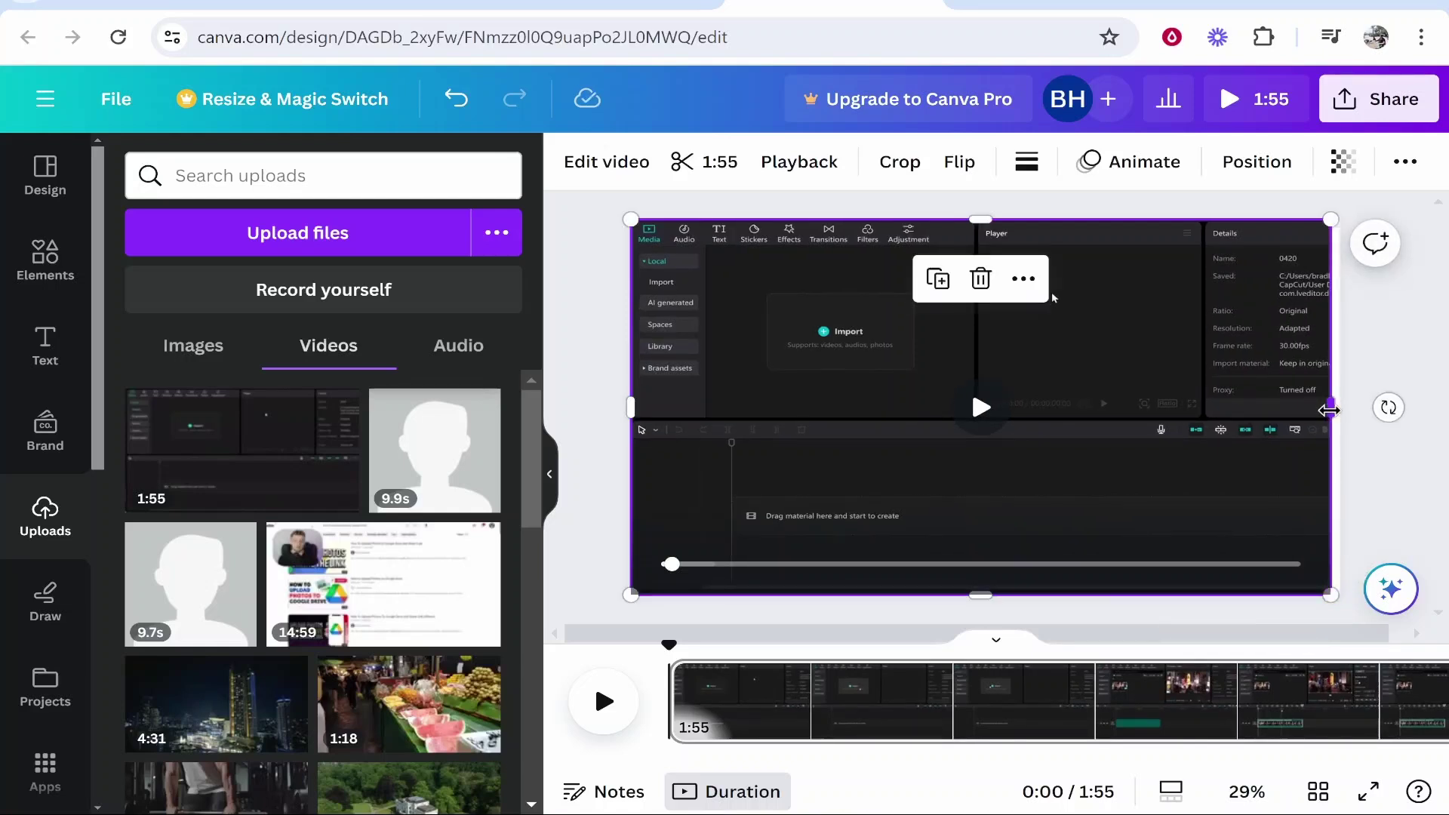
left_click_drag(1331, 408, 1341, 408)
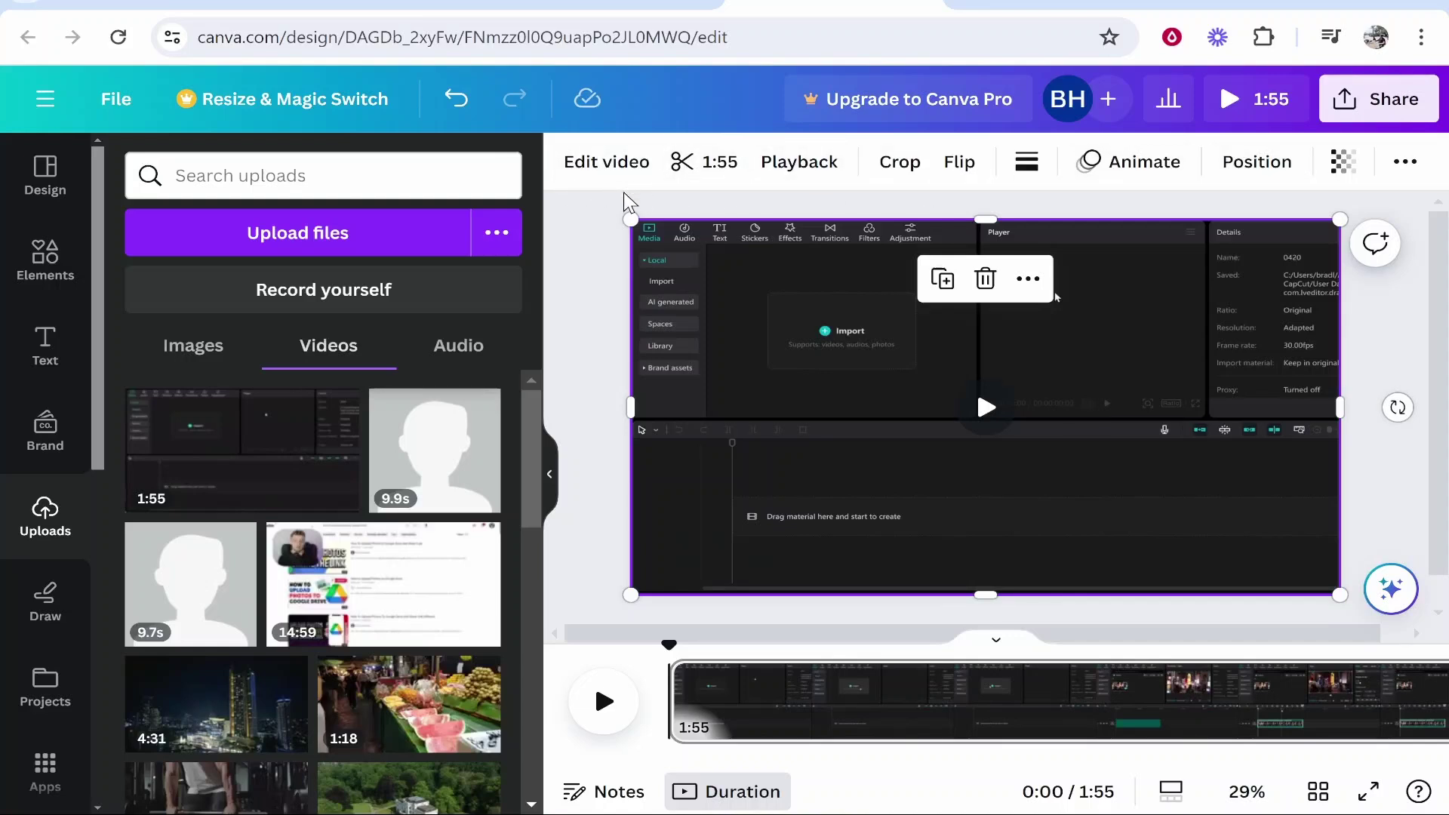
Mute the video to volume 0, preview it, and open the Share panel with download options.
left_click(1412, 166)
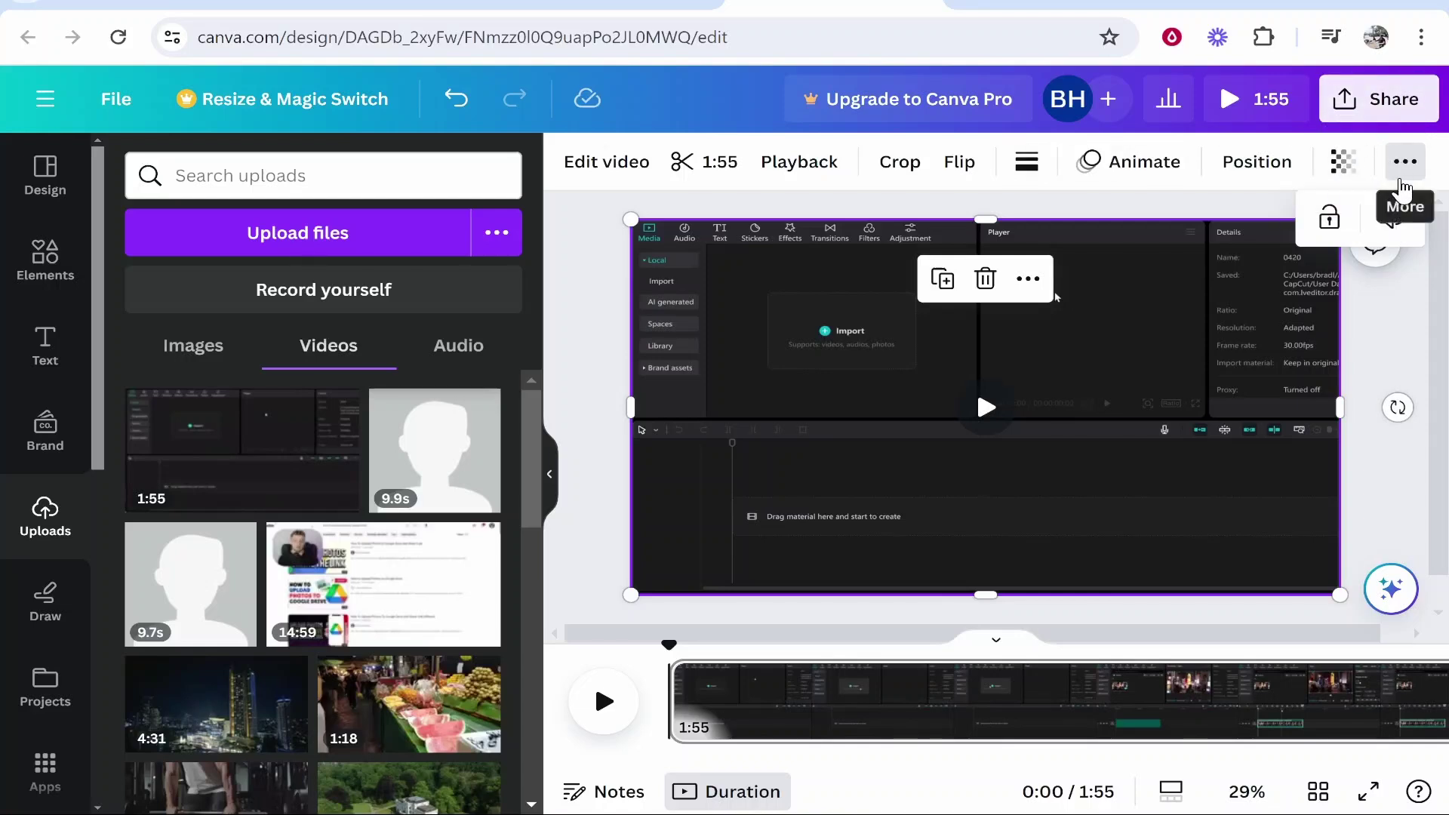
left_click(1390, 218)
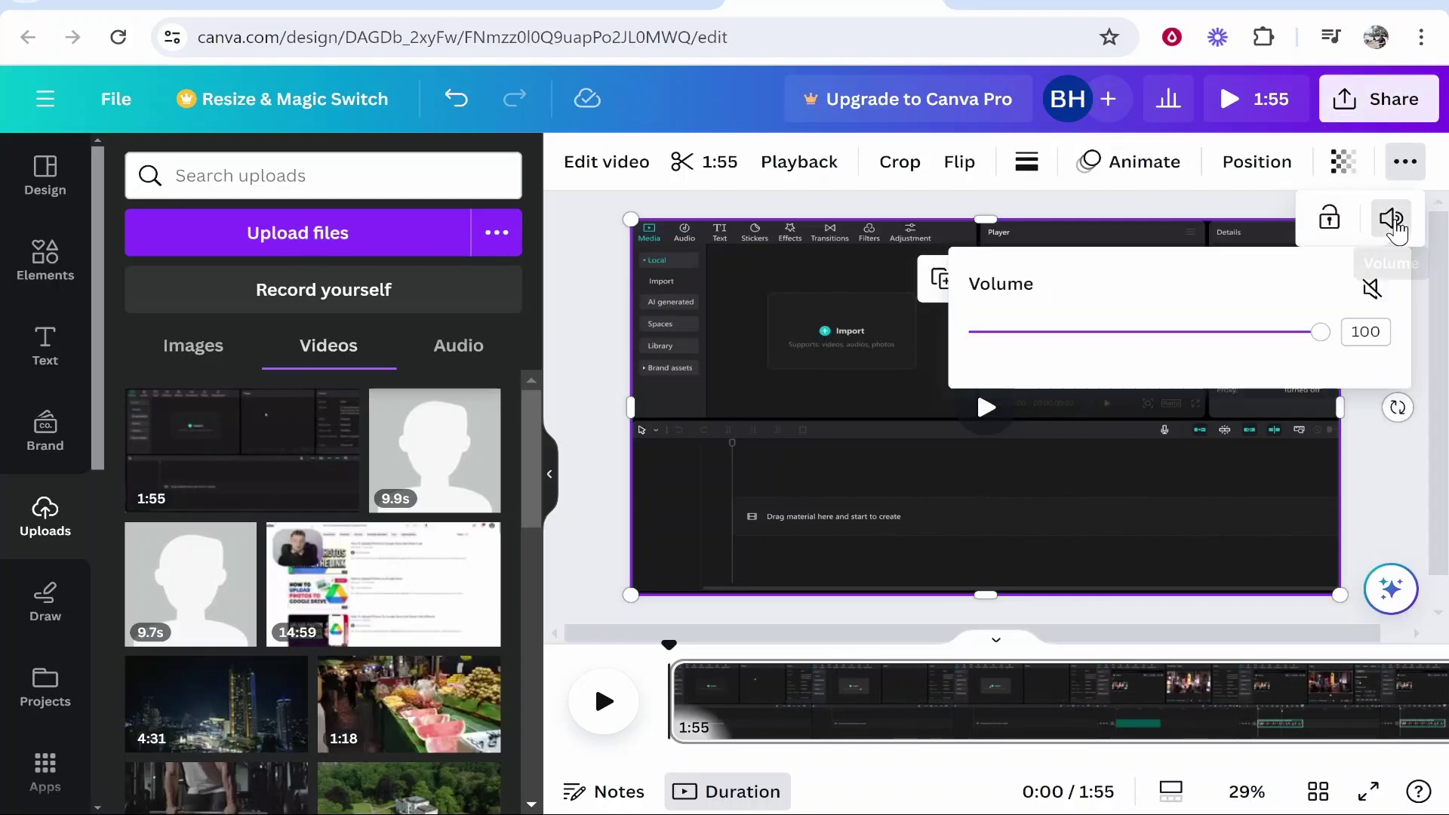
left_click(1372, 288)
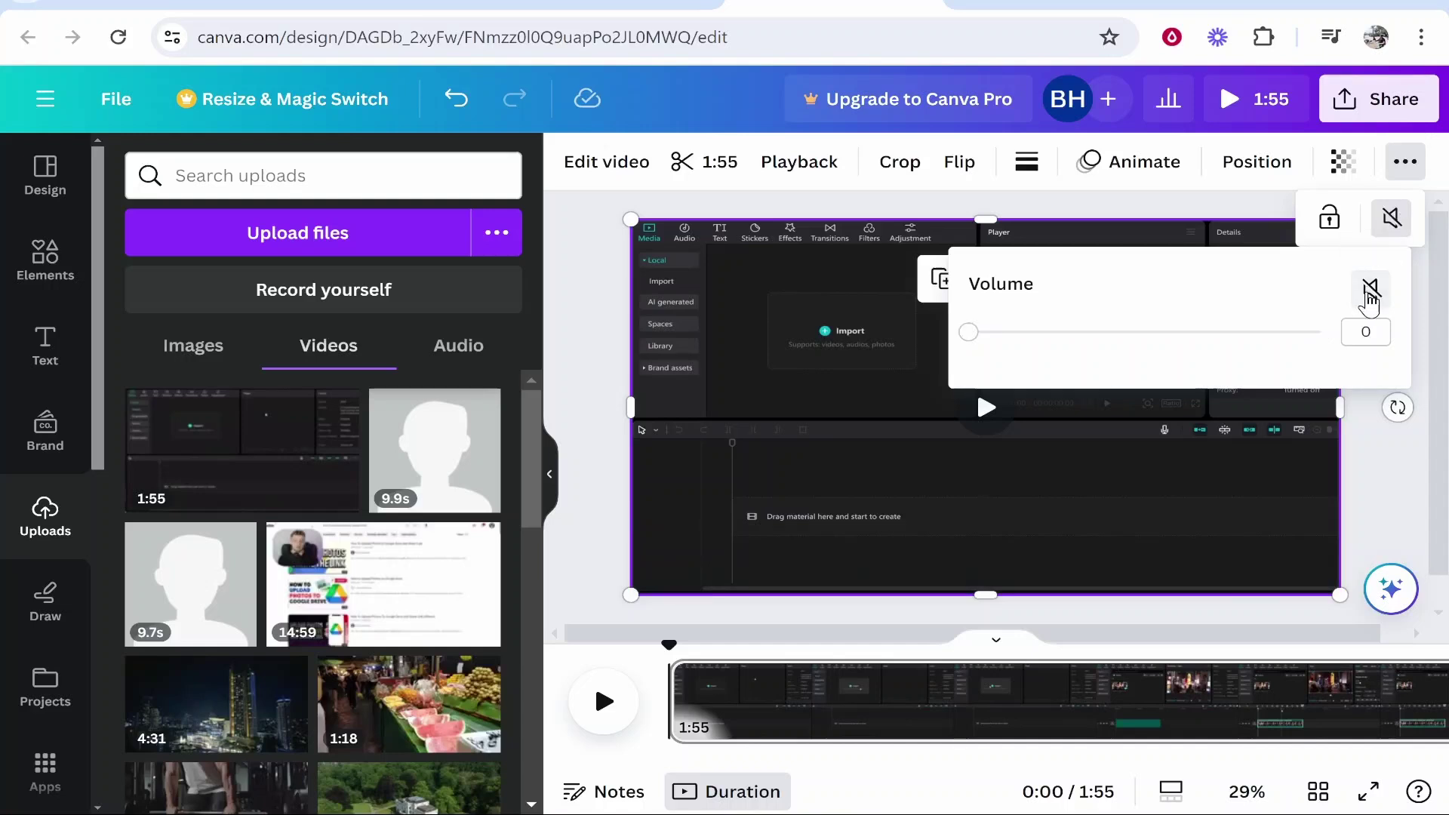
left_click(977, 433)
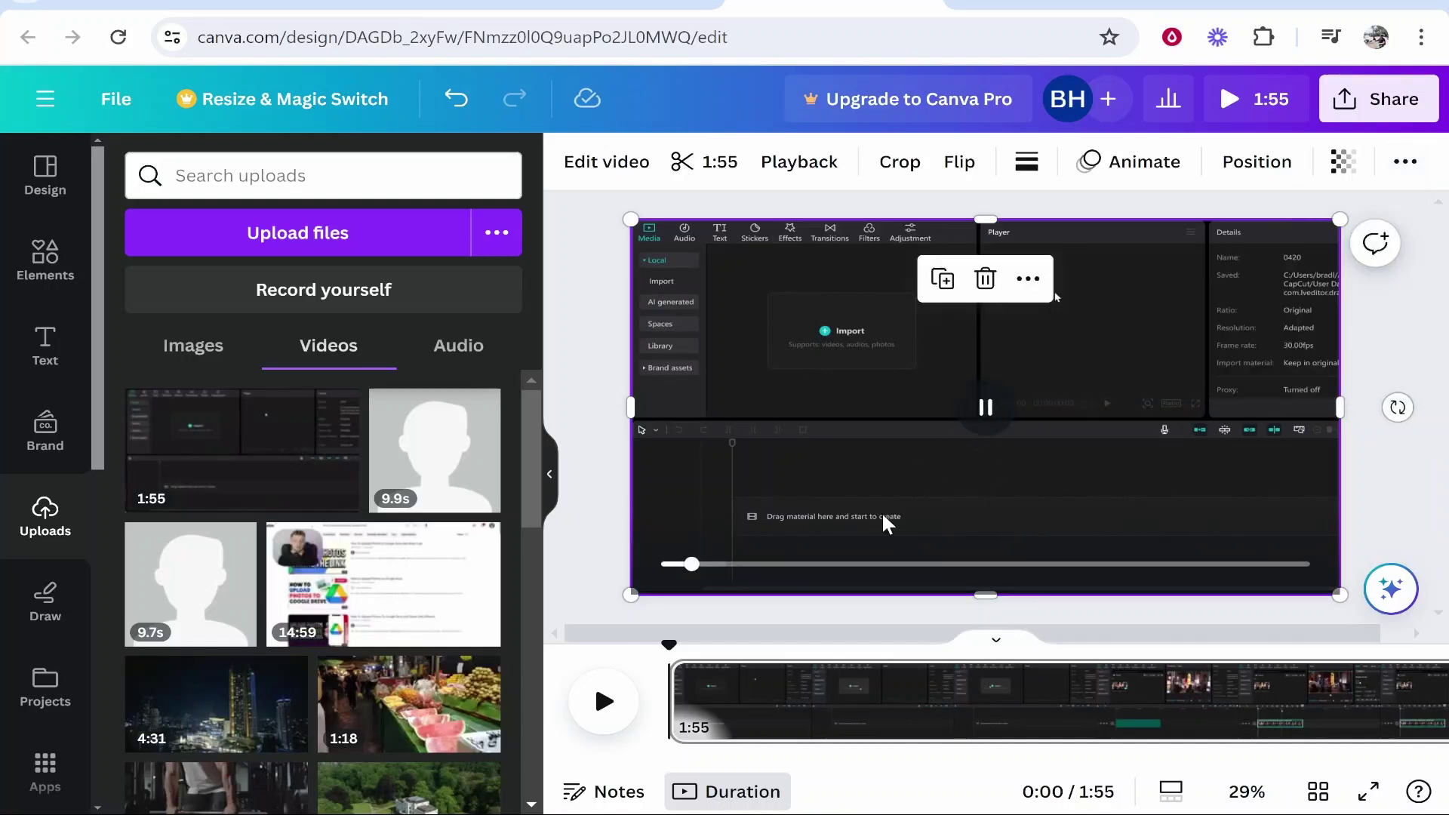
left_click(1377, 99)
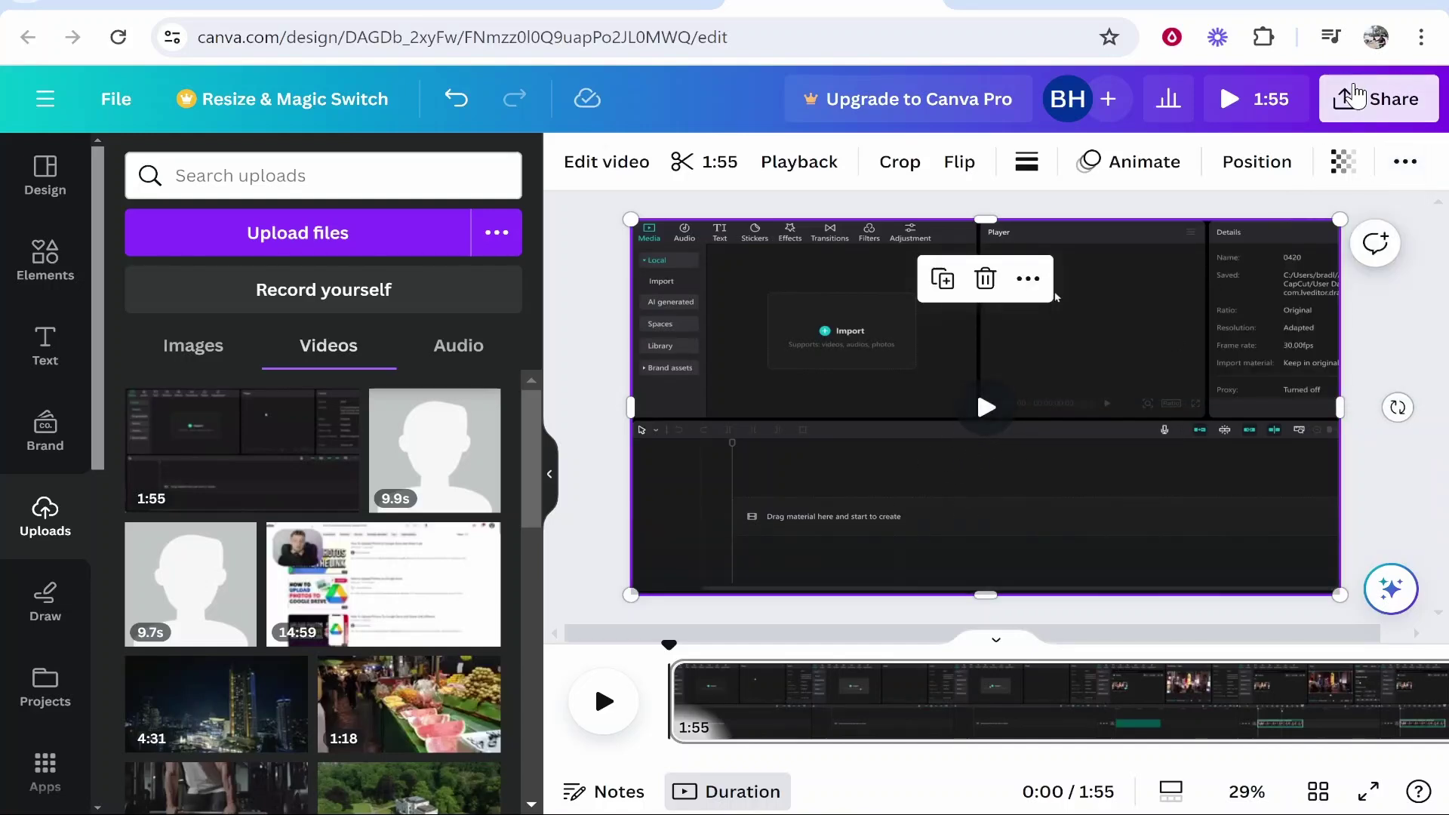
scroll(1019, 566, "down", 1)
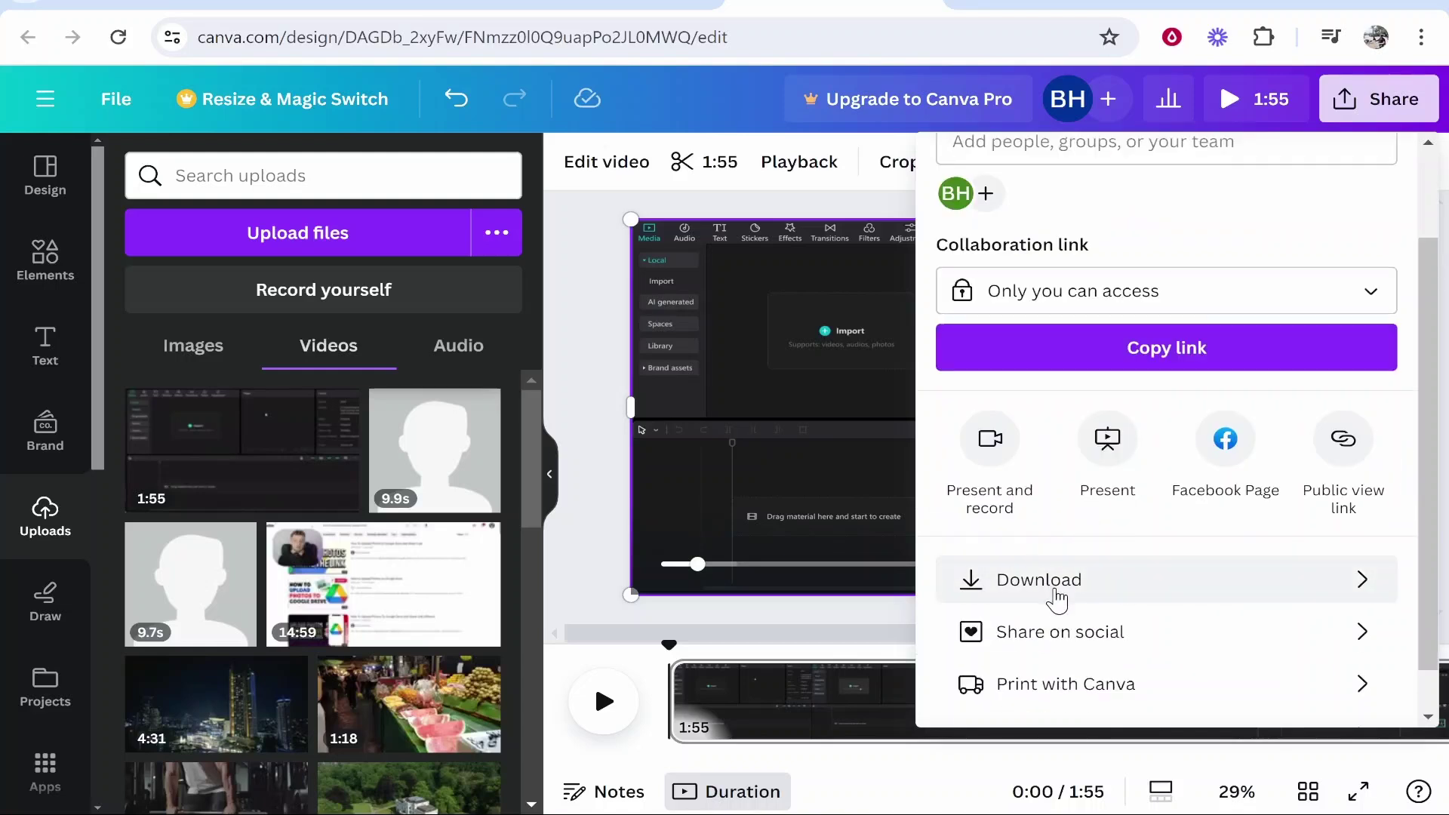